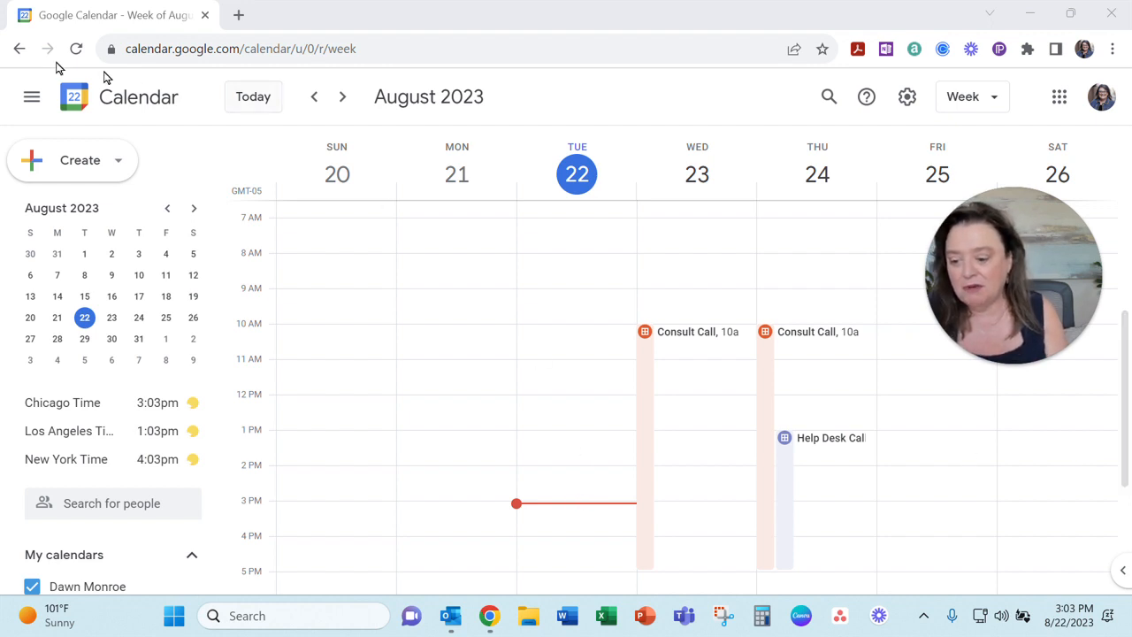
pyautogui.click(118, 168)
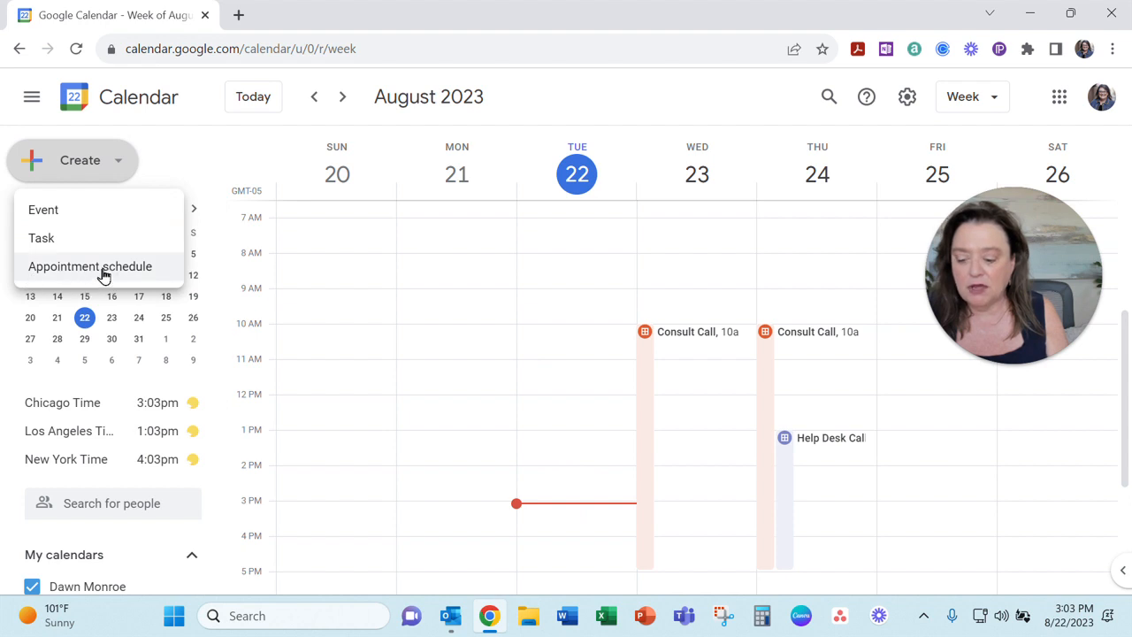
pyautogui.click(116, 160)
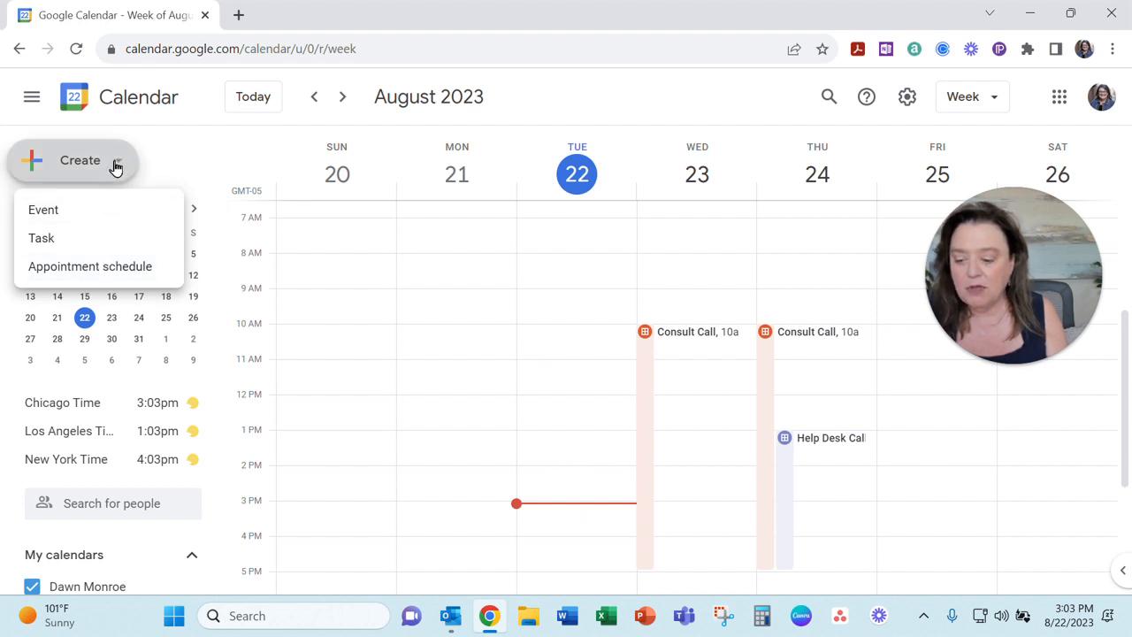
# - Open the Consult Call appointment schedule on Wednesday, August 23 for editing and check its appointment duration options
pyautogui.click(688, 341)
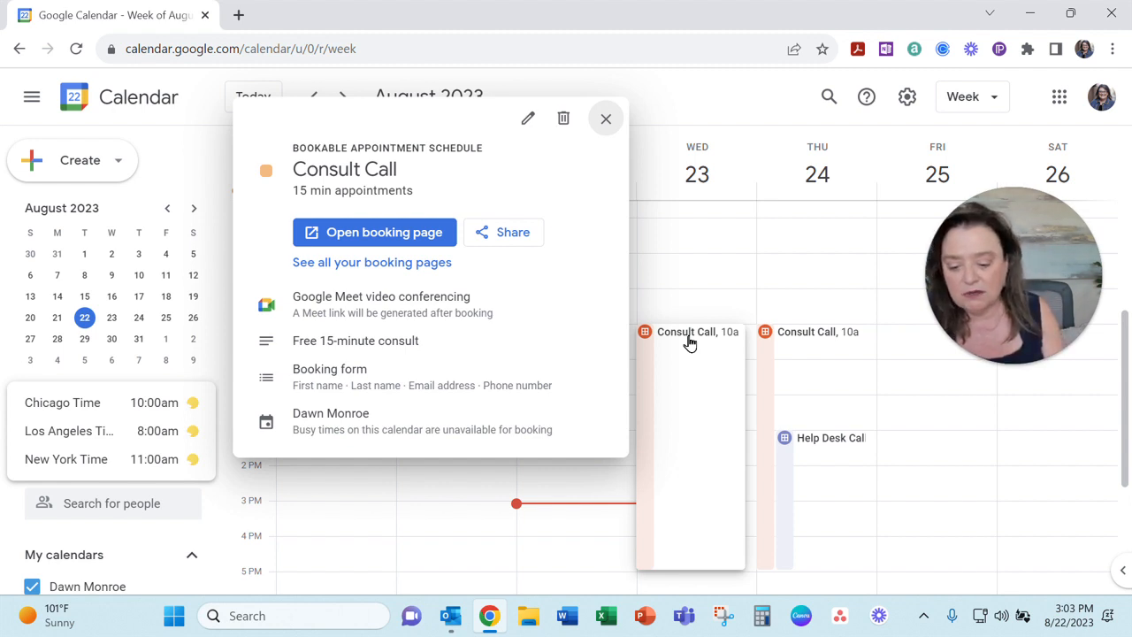
pyautogui.click(527, 122)
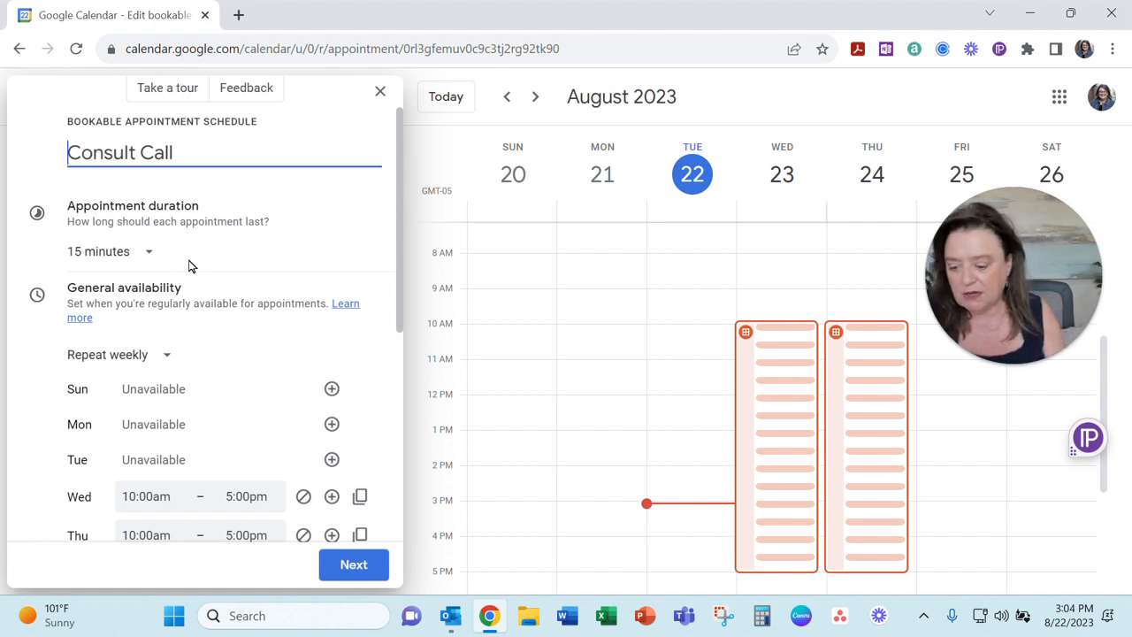
pyautogui.click(154, 251)
pyautogui.click(154, 251)
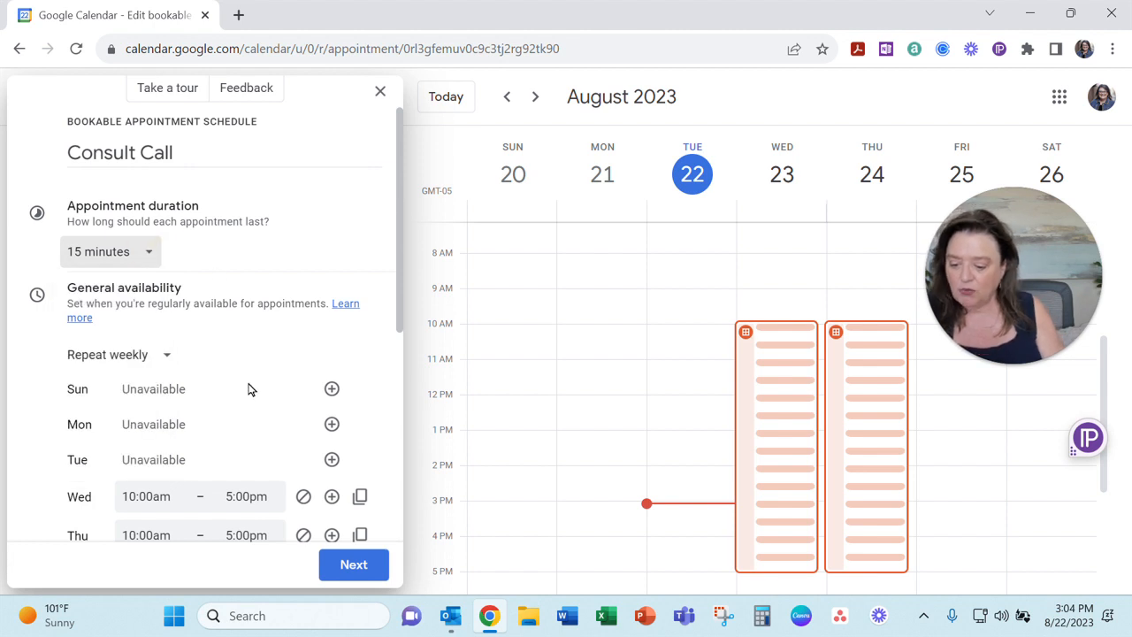
# - In the scheduling window settings, set the maximum time in advance that an appointment can be booked to 45 days
pyautogui.scroll(-1, 249, 389)
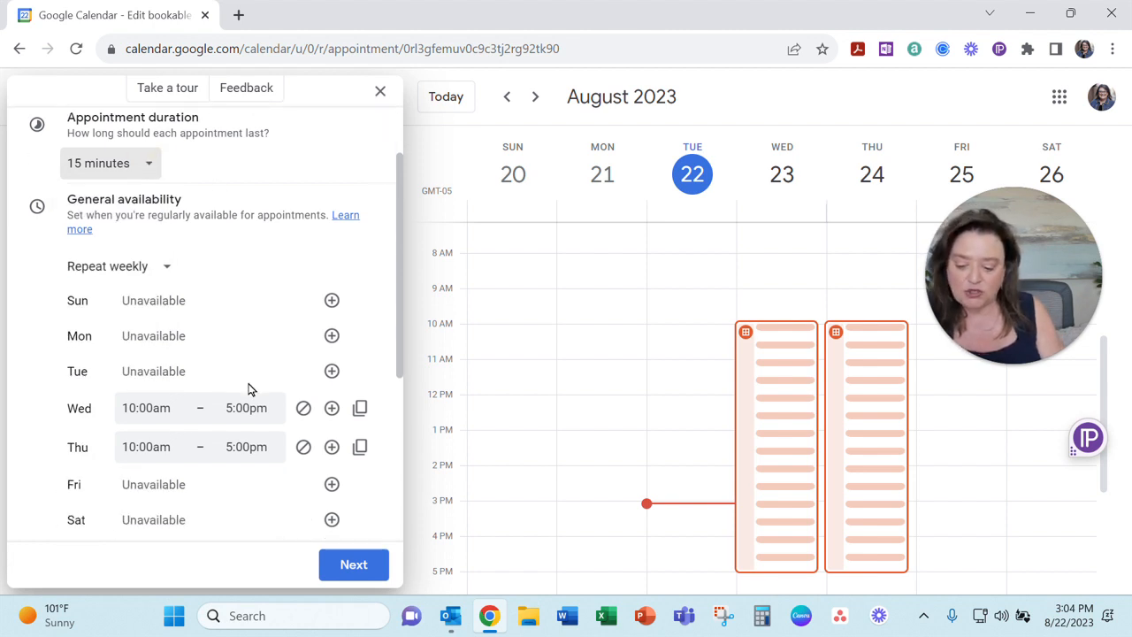
pyautogui.scroll(-1, 249, 389)
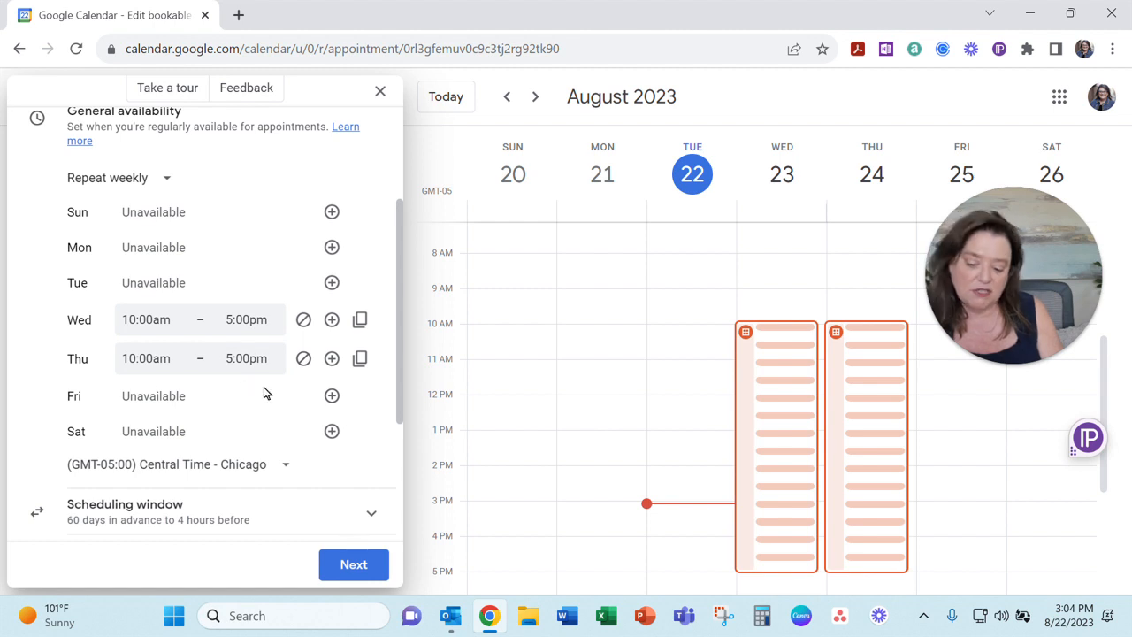
pyautogui.scroll(-3, 263, 393)
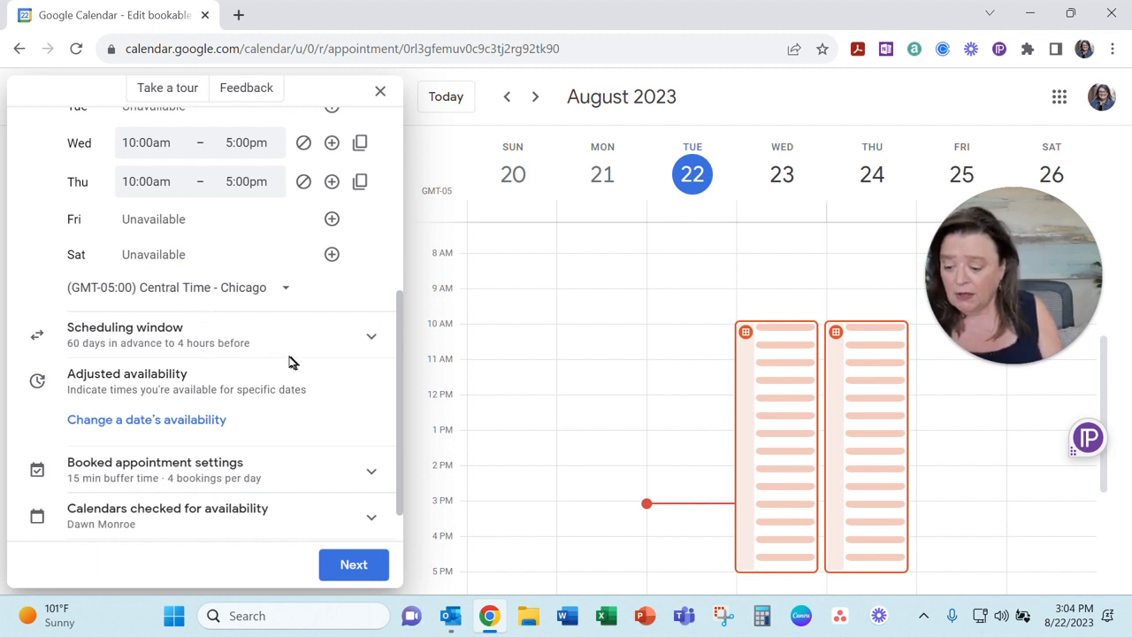
pyautogui.click(354, 341)
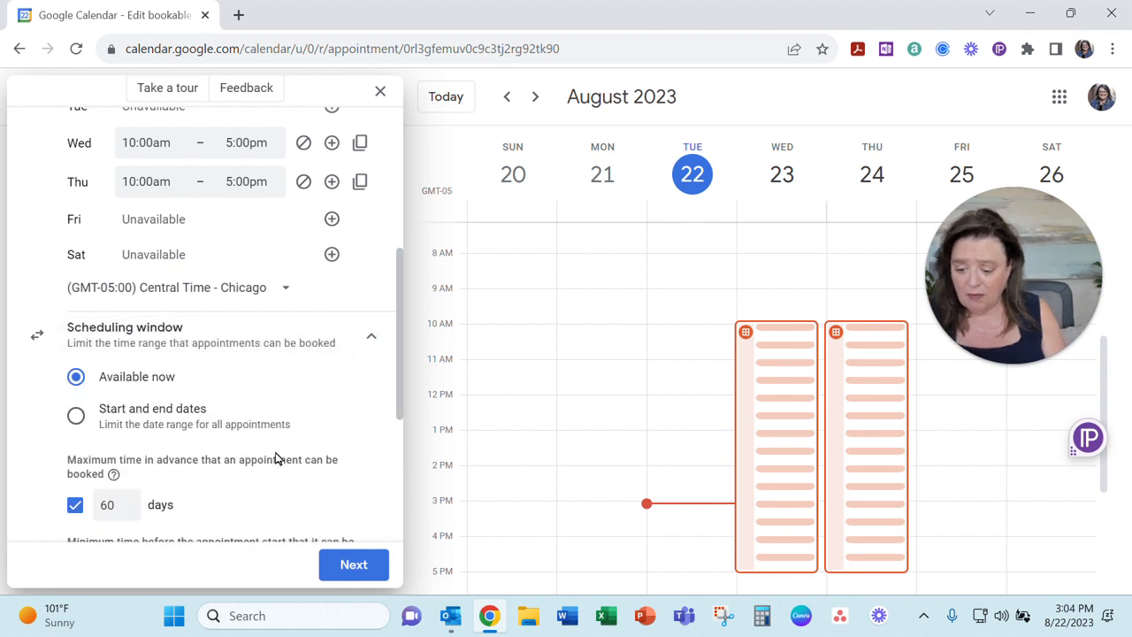
pyautogui.scroll(-1, 258, 460)
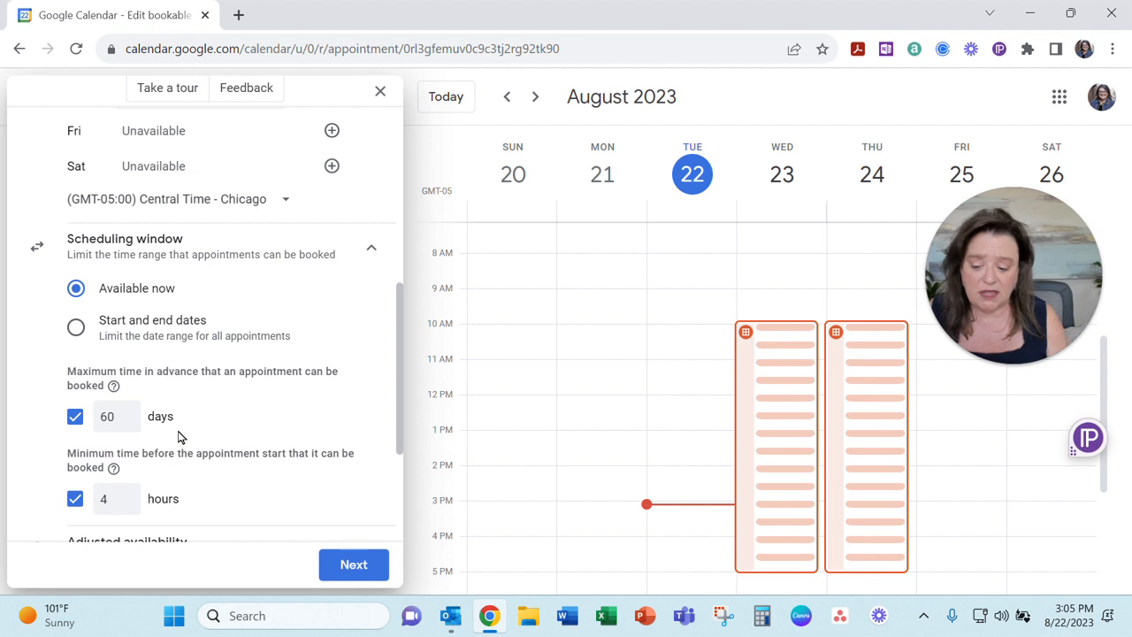
pyautogui.click(105, 416)
pyautogui.doubleClick(106, 417)
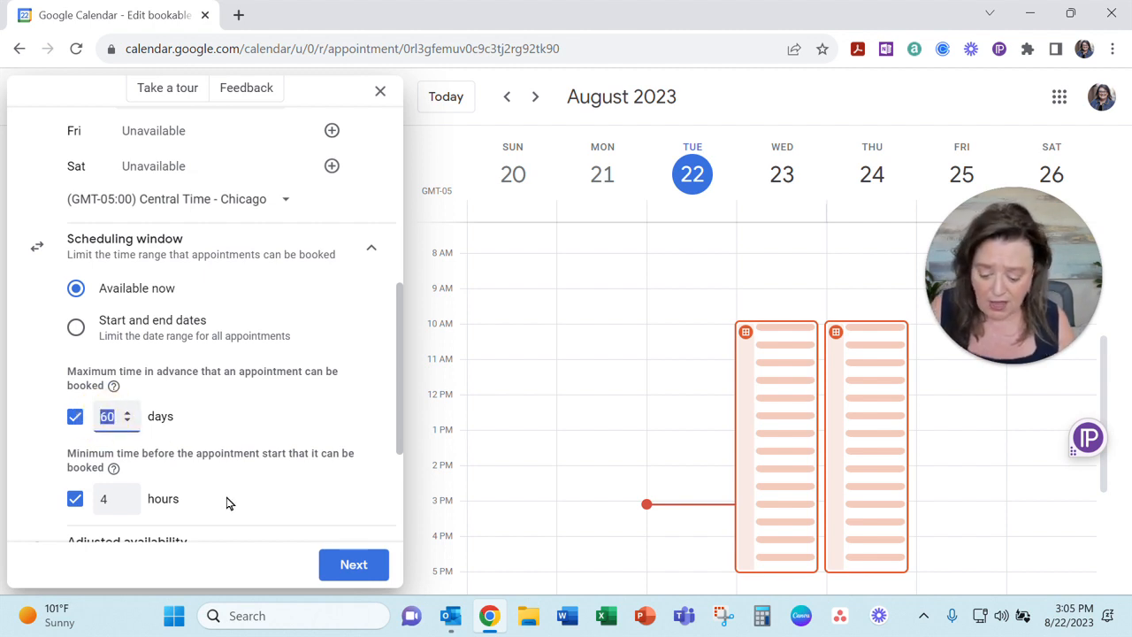
pyautogui.write('45')
pyautogui.press('Tab')
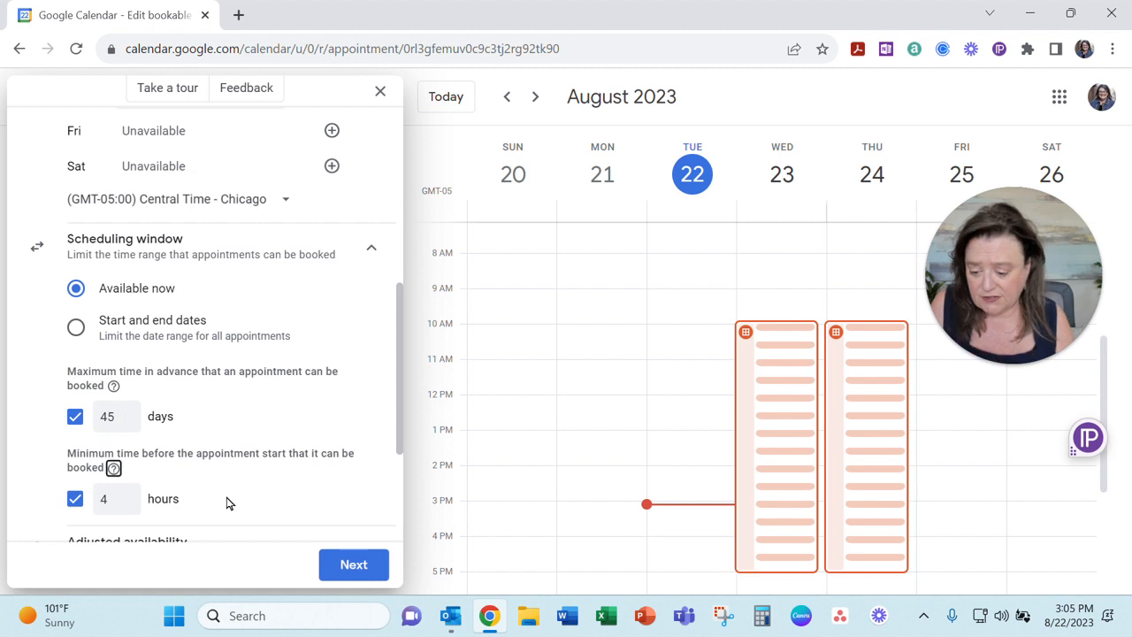
# - Add an adjusted availability entry for Aug 23, 2023 and mark that date as unavailable
pyautogui.scroll(-2, 245, 475)
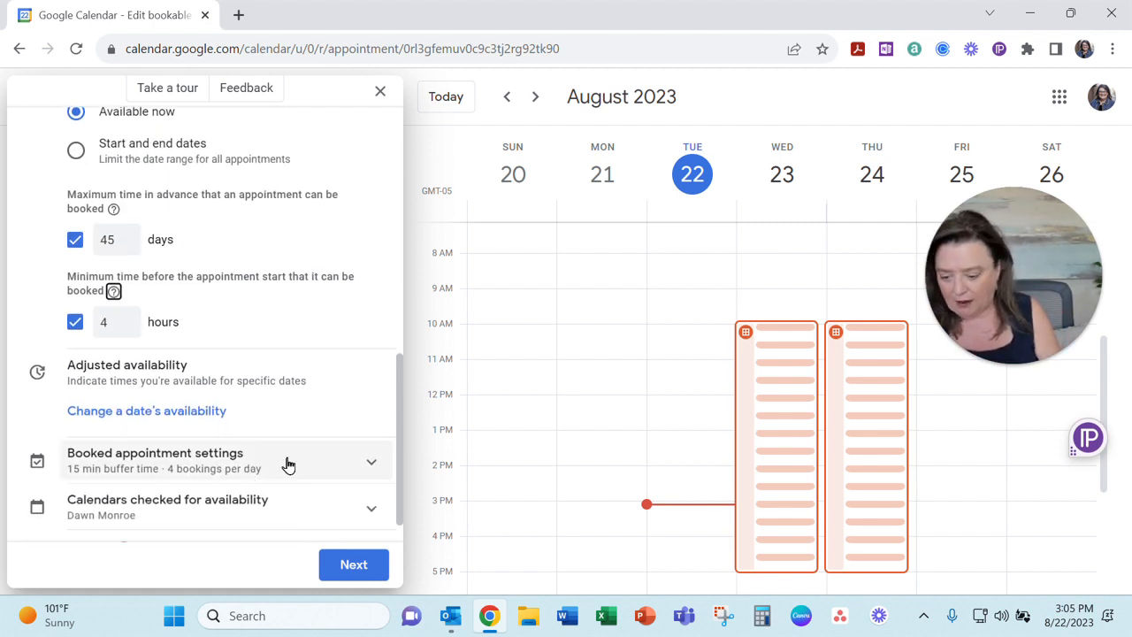
pyautogui.click(199, 425)
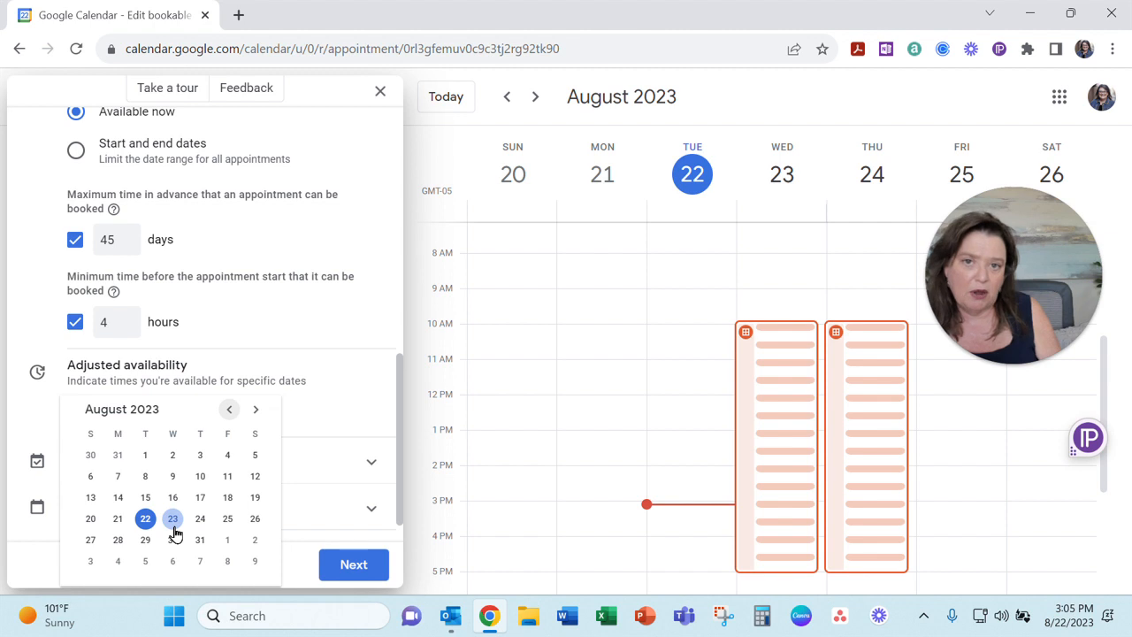
pyautogui.click(173, 522)
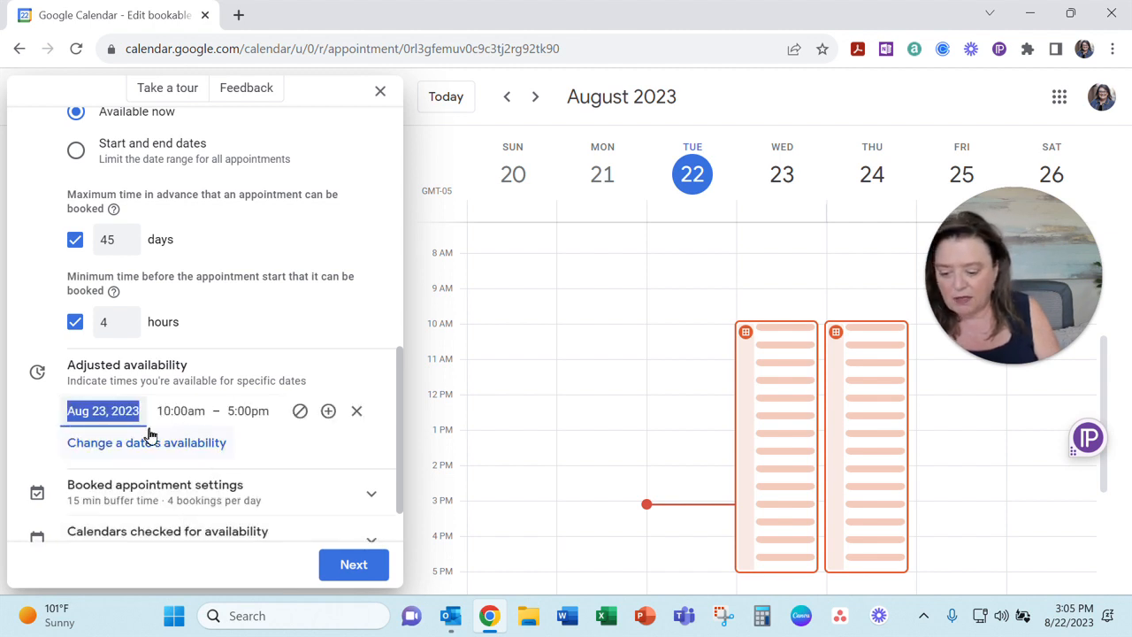
pyautogui.click(297, 416)
pyautogui.click(299, 411)
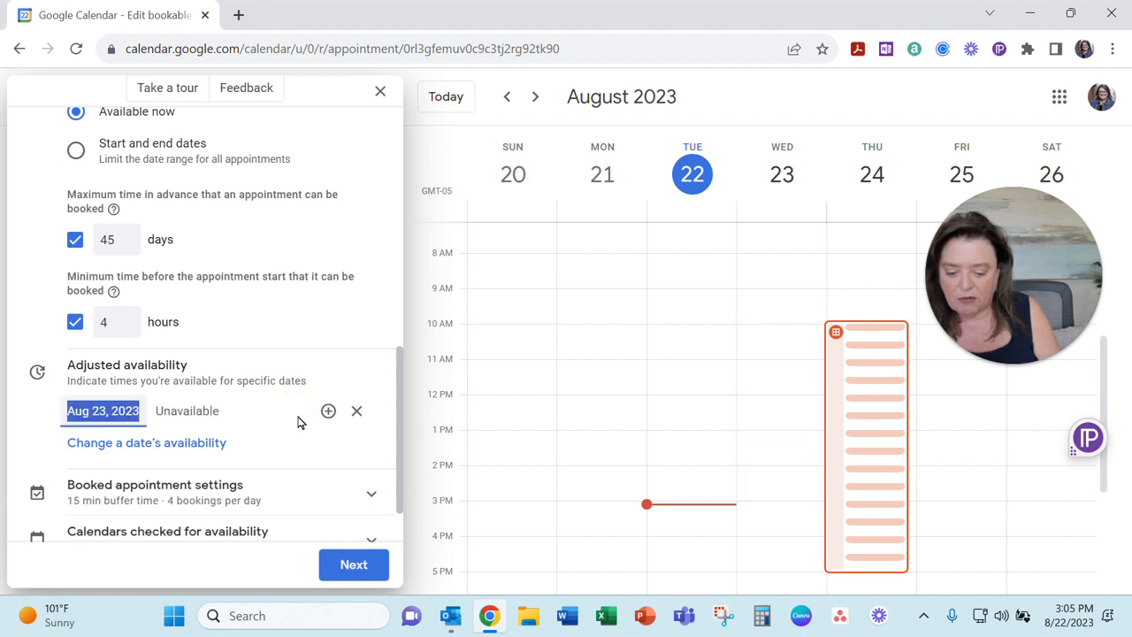
# - Review the buffer time, the maximum bookings per day and the calendars checked for availability
pyautogui.scroll(-2, 290, 476)
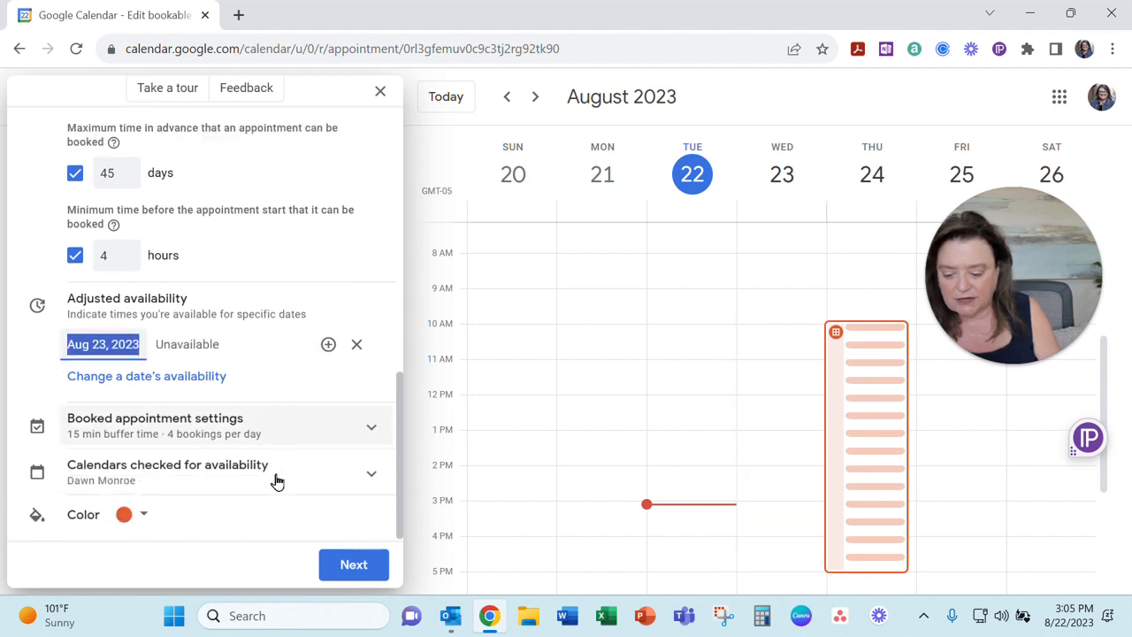
pyautogui.click(341, 435)
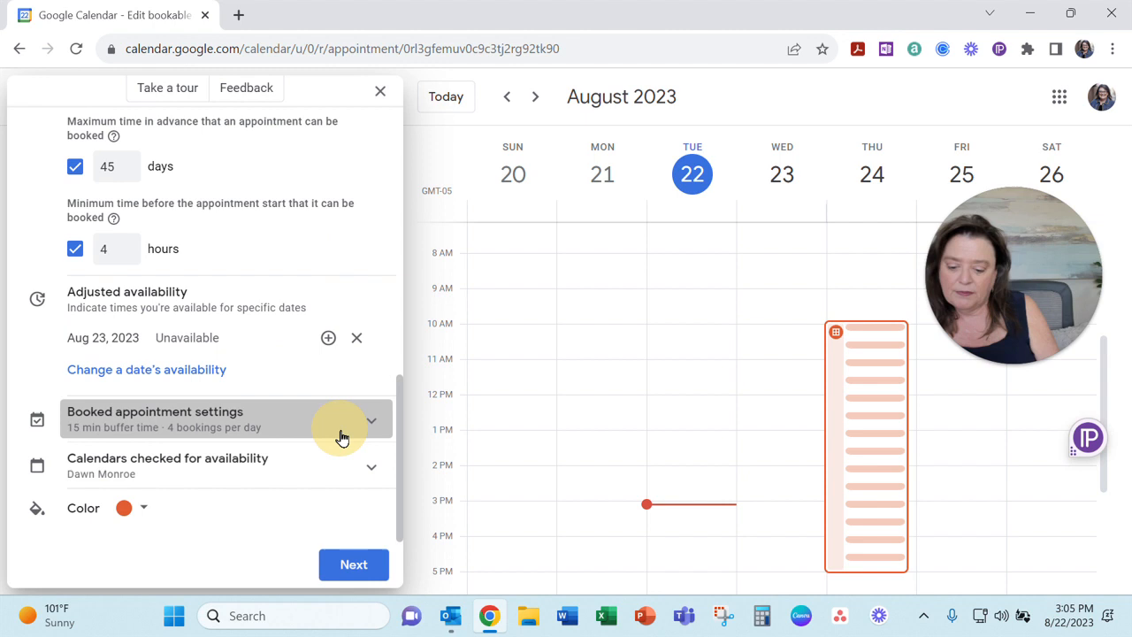
pyautogui.scroll(-2, 319, 433)
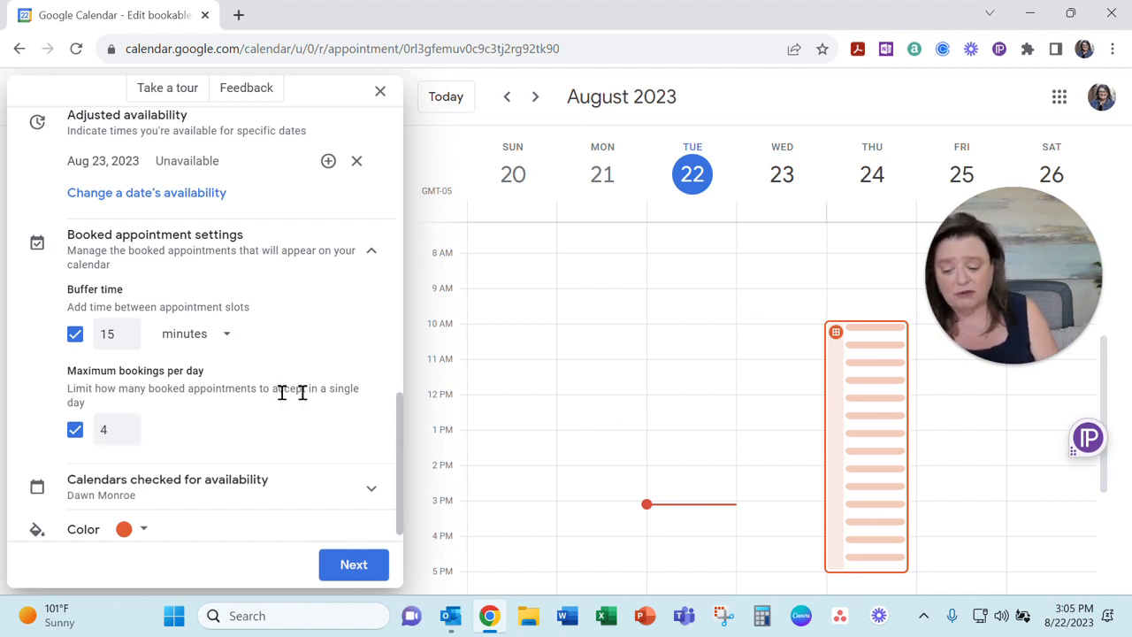
pyautogui.scroll(-1, 292, 392)
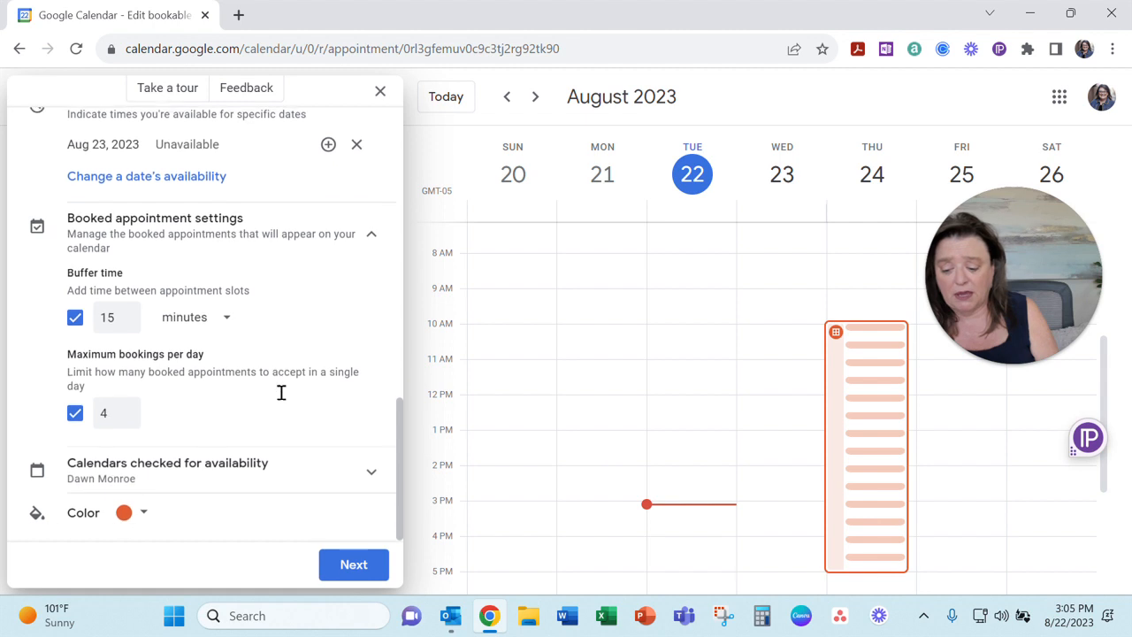
pyautogui.click(372, 468)
pyautogui.scroll(-2, 374, 470)
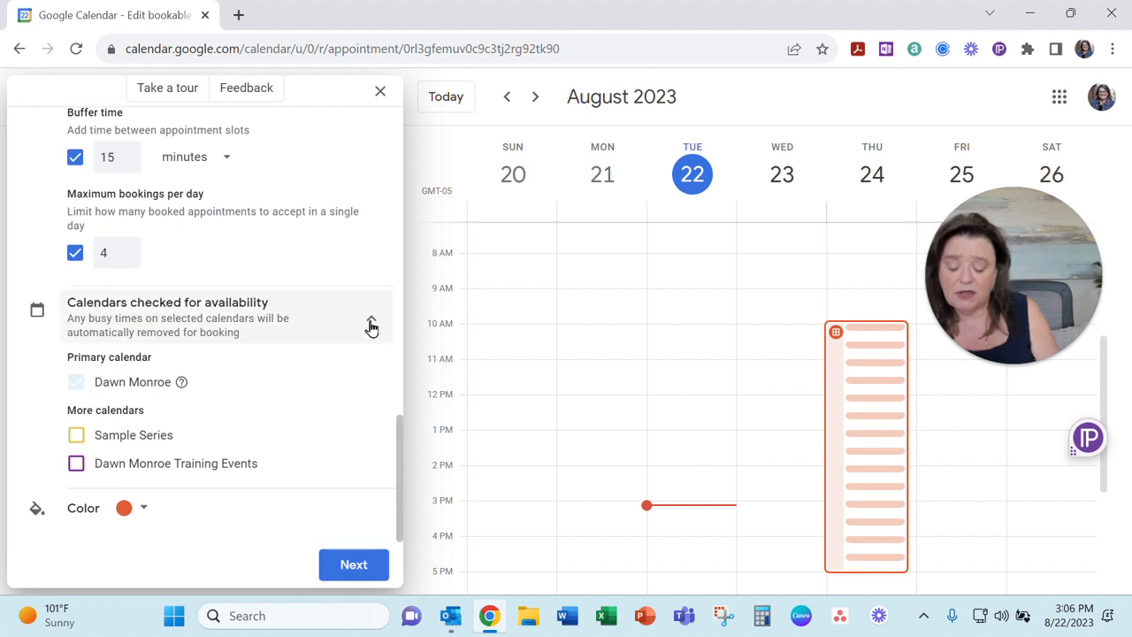
pyautogui.click(378, 324)
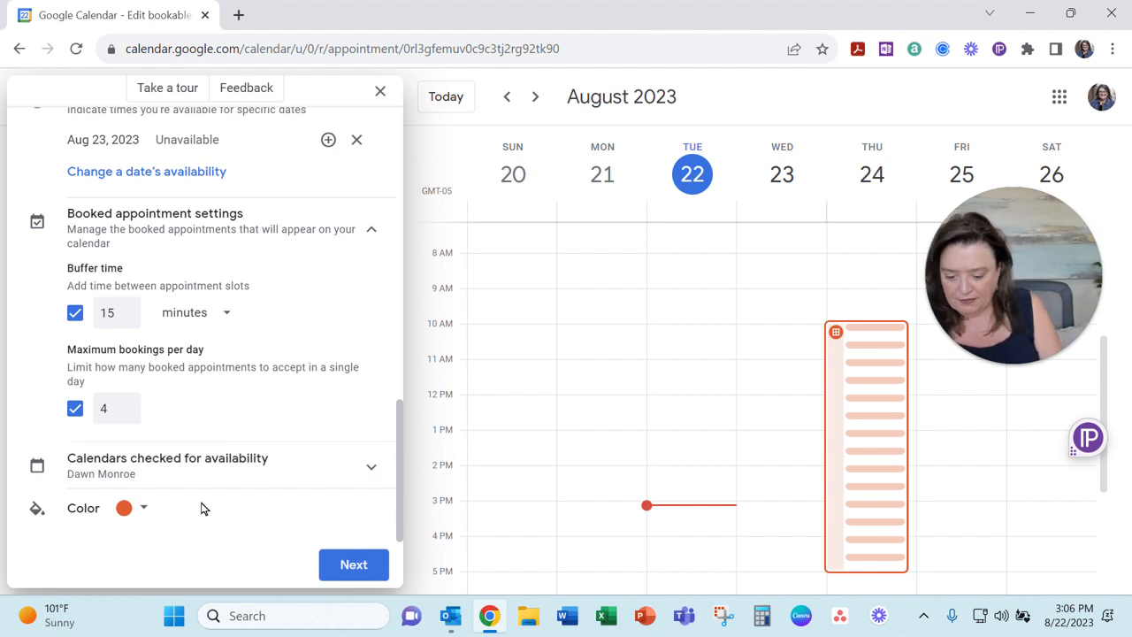
# - Continue to the booking page details and review the displayed photo and name and the location and conferencing options
pyautogui.click(354, 566)
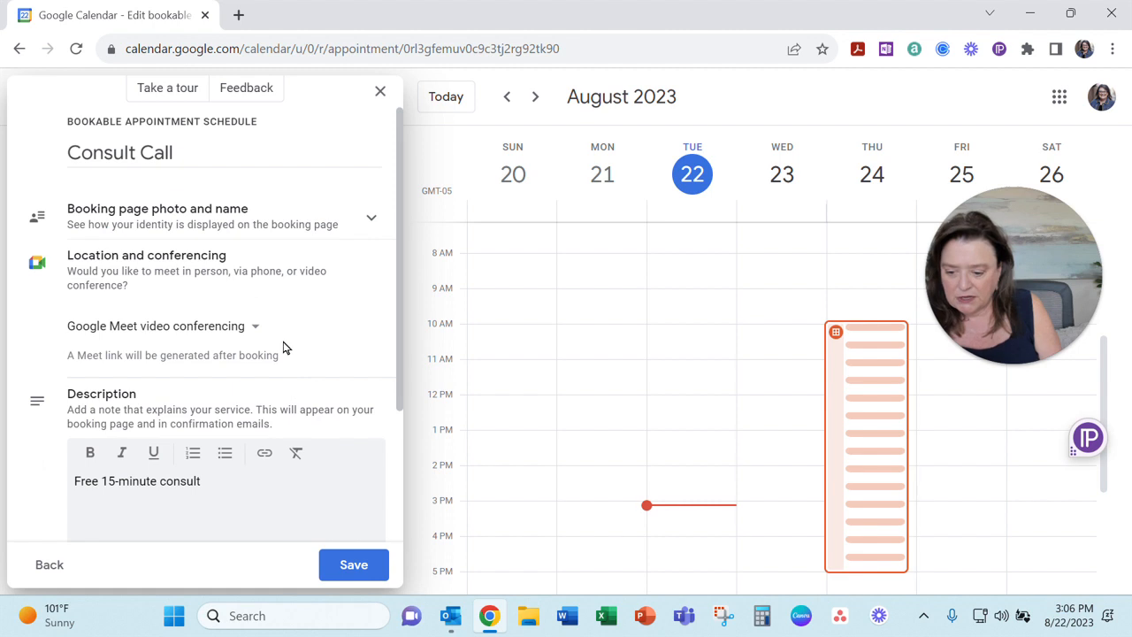
pyautogui.click(367, 222)
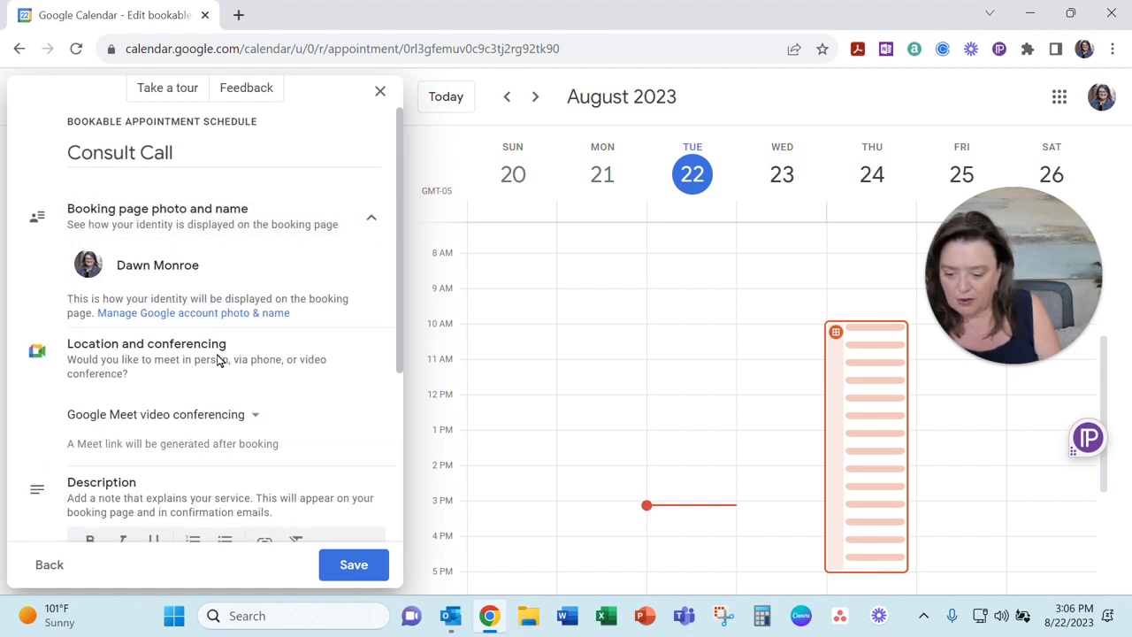
pyautogui.scroll(-1, 283, 381)
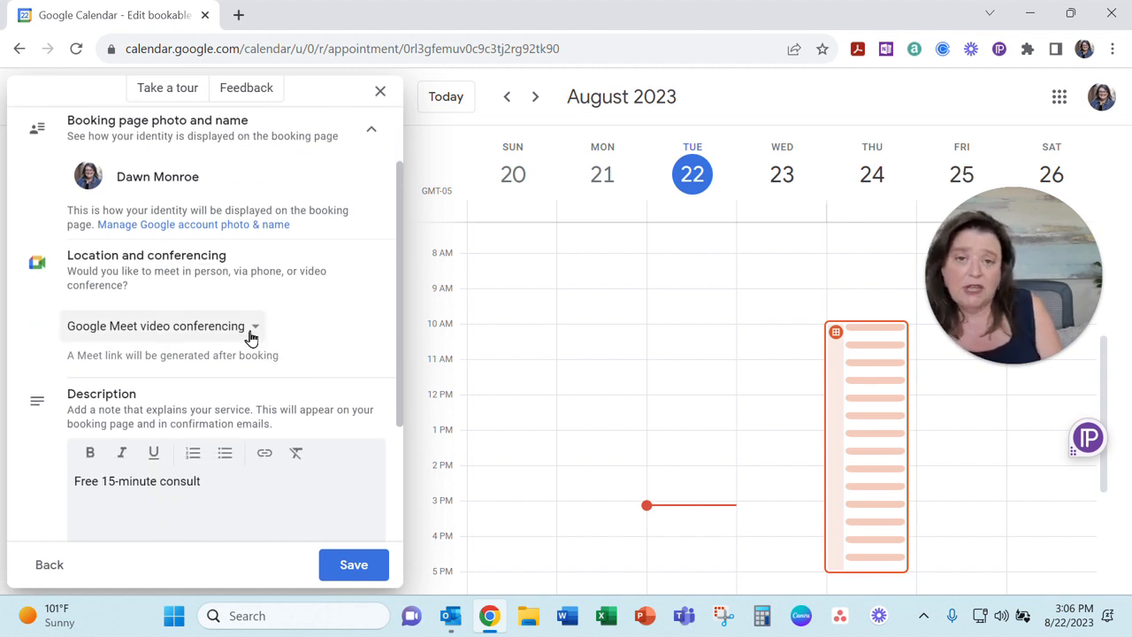
pyautogui.click(251, 336)
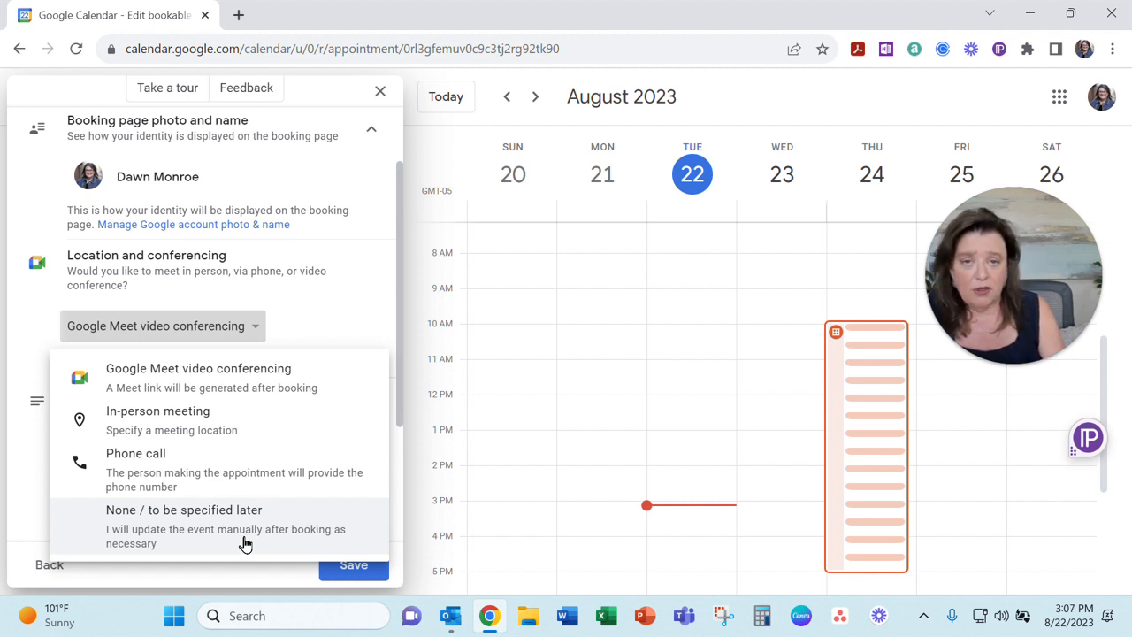
pyautogui.click(256, 334)
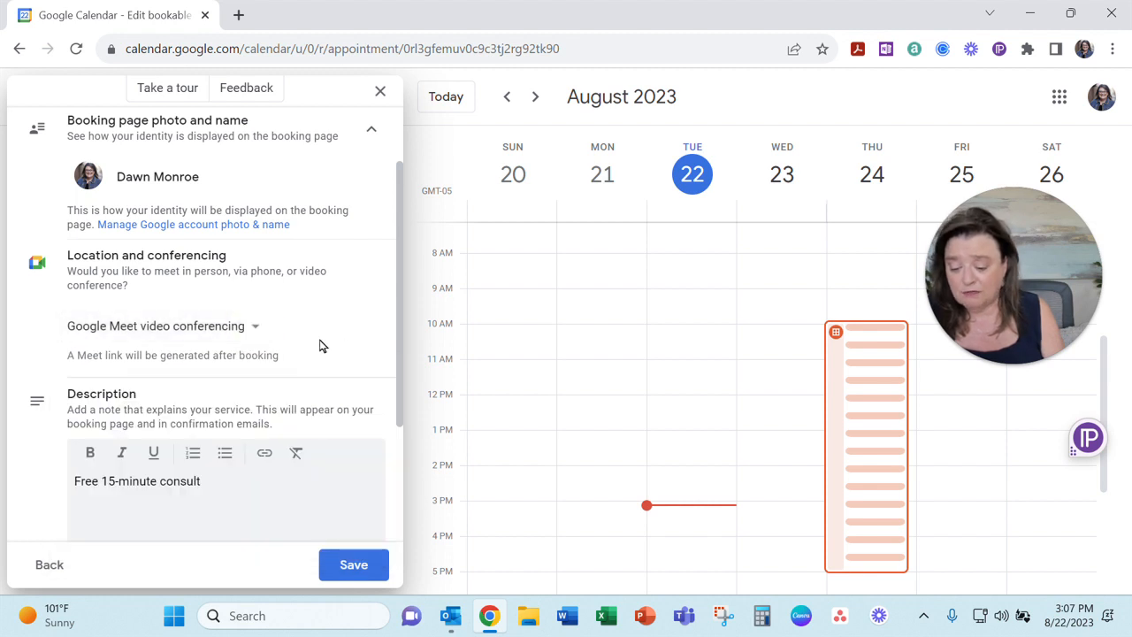
# - Review the description, the booking form fields, and the payments and cancellation policy settings
pyautogui.scroll(-2, 311, 358)
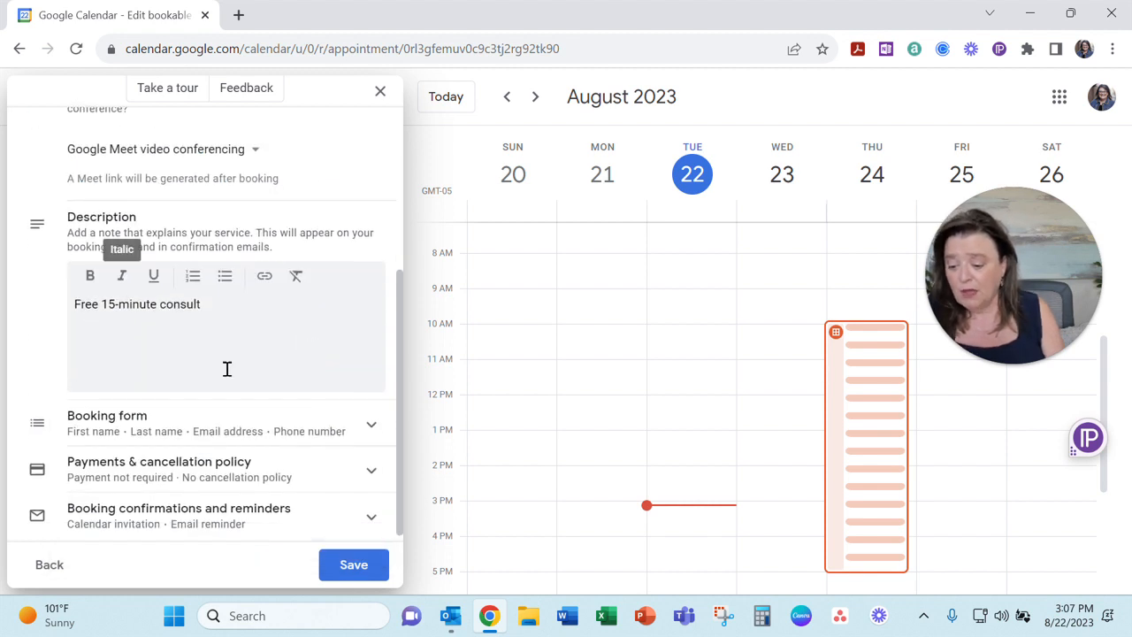
pyautogui.scroll(-1, 227, 369)
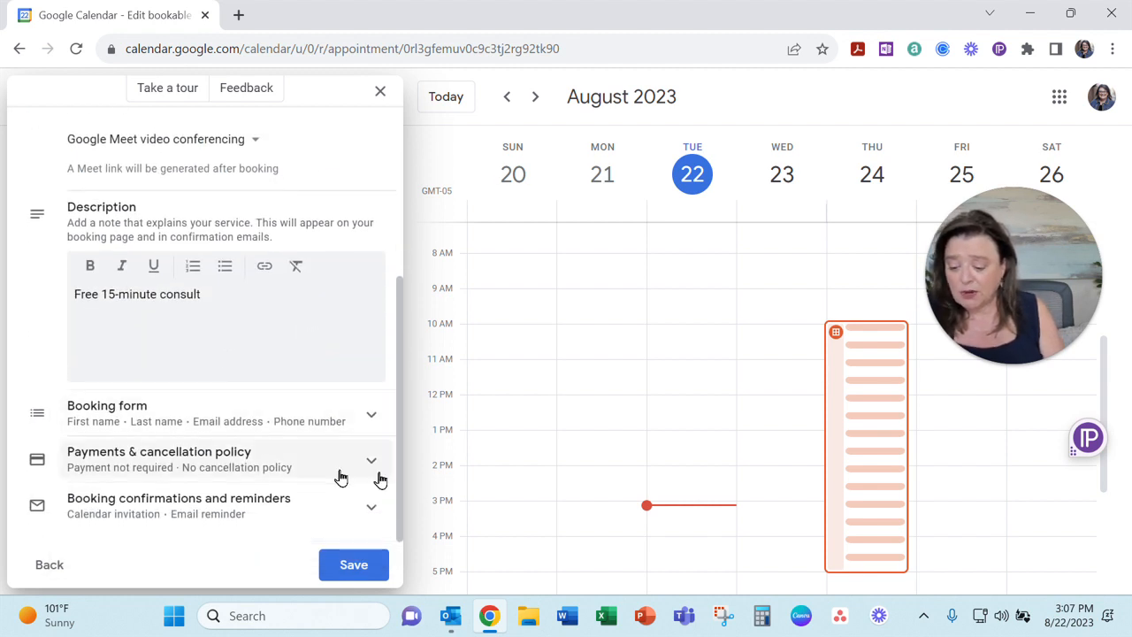
pyautogui.click(368, 421)
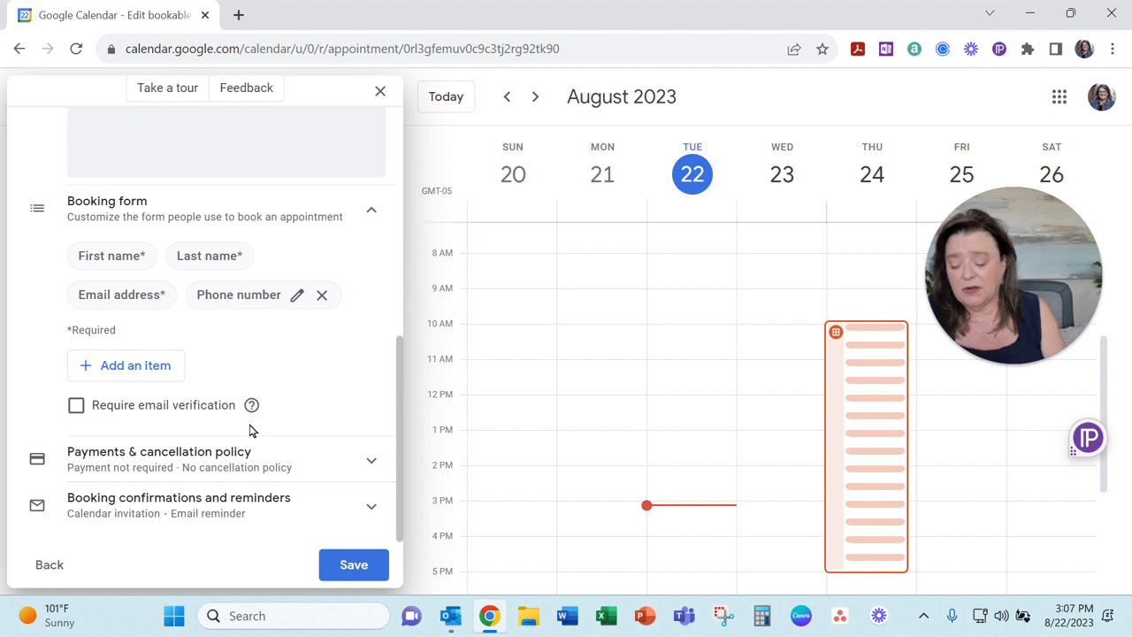
pyautogui.click(352, 475)
pyautogui.scroll(-2, 348, 464)
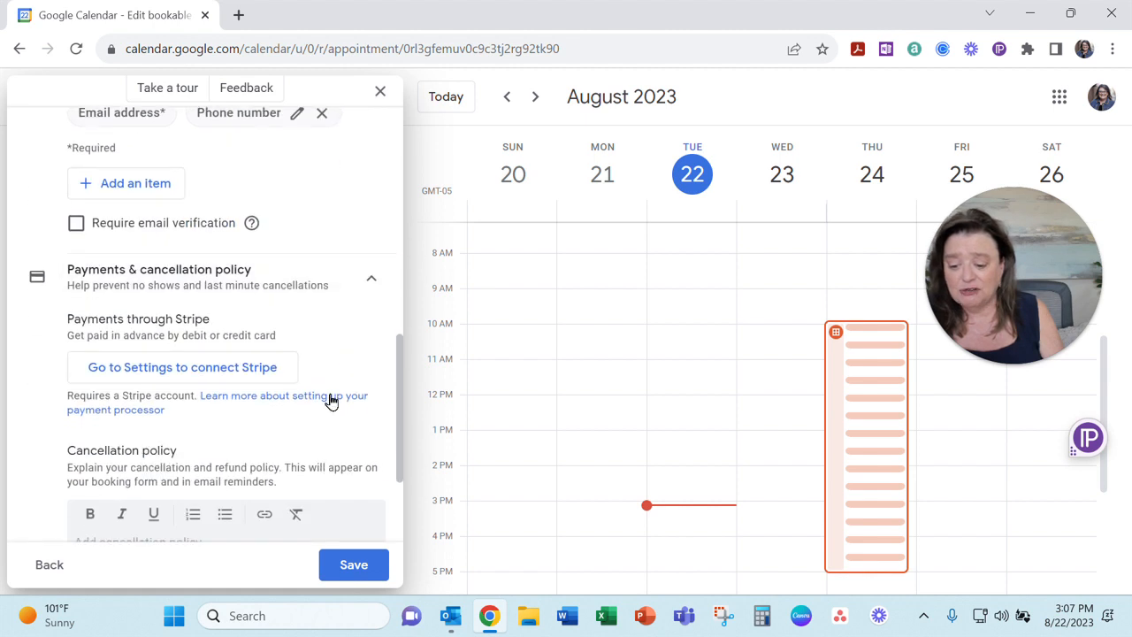
pyautogui.scroll(-1, 331, 400)
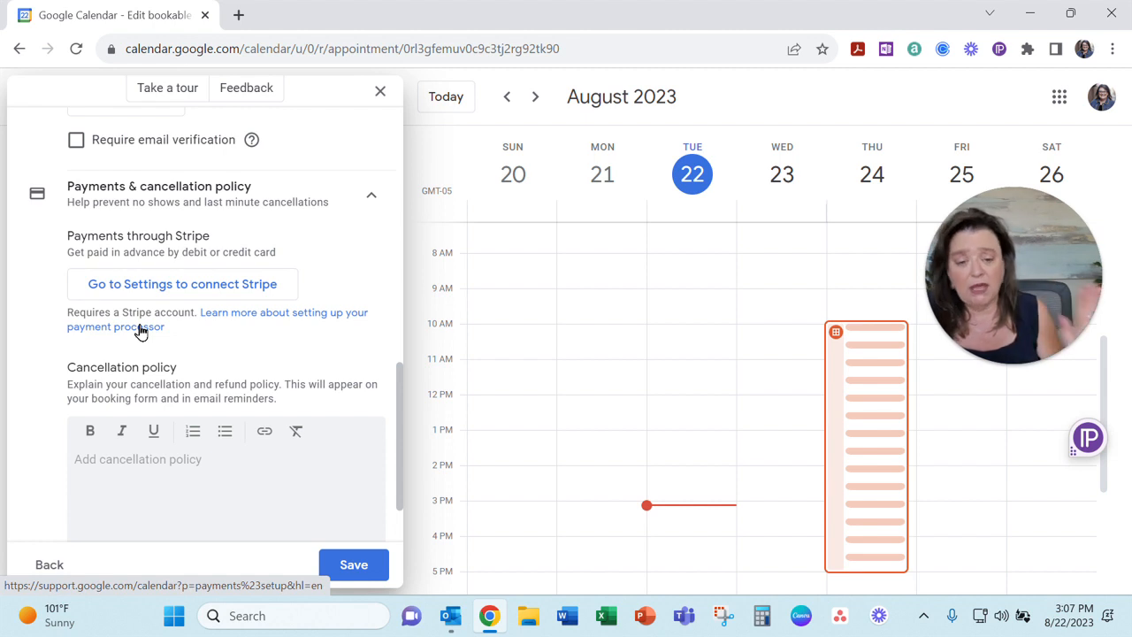
pyautogui.scroll(-1, 139, 329)
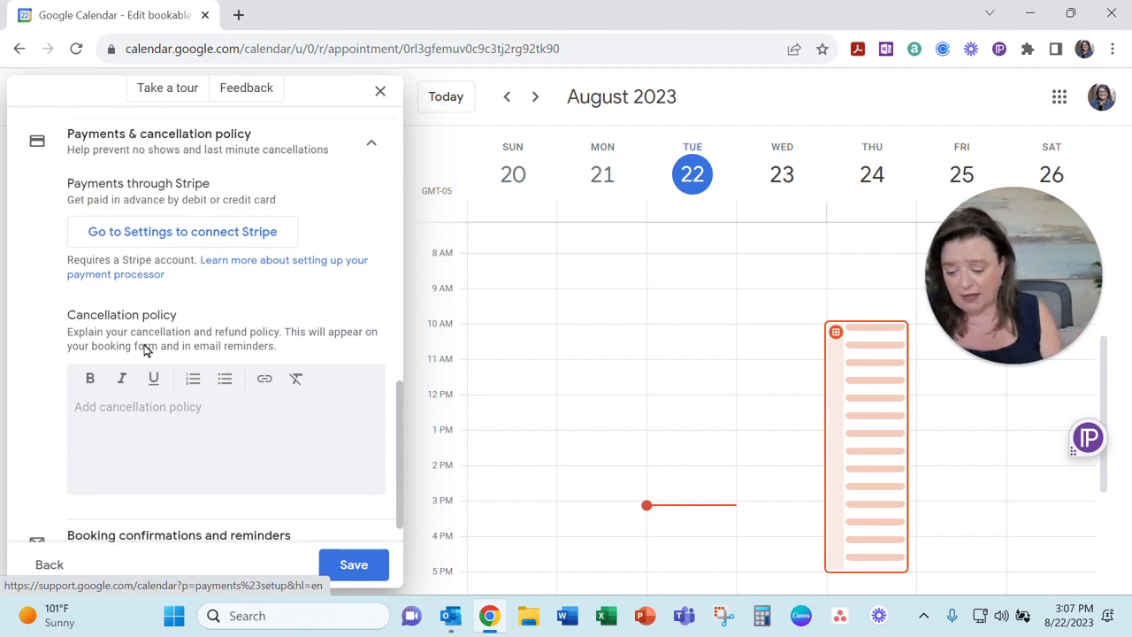
# - Turn off the email reminder under booking confirmations and reminders, and save the Consult Call schedule
pyautogui.click(323, 522)
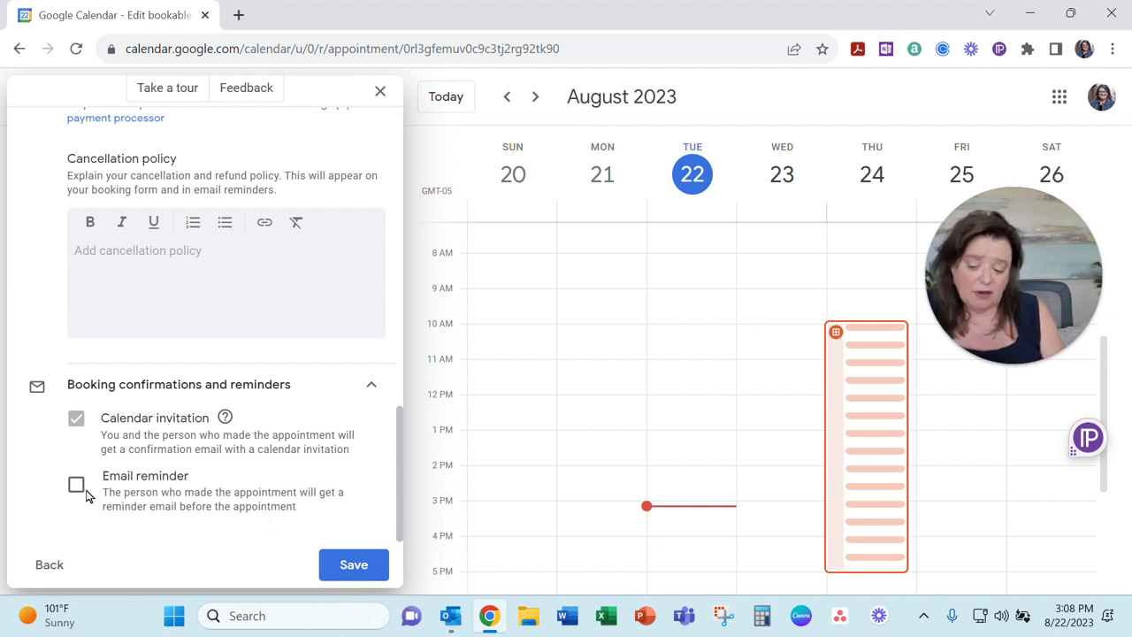
pyautogui.click(361, 573)
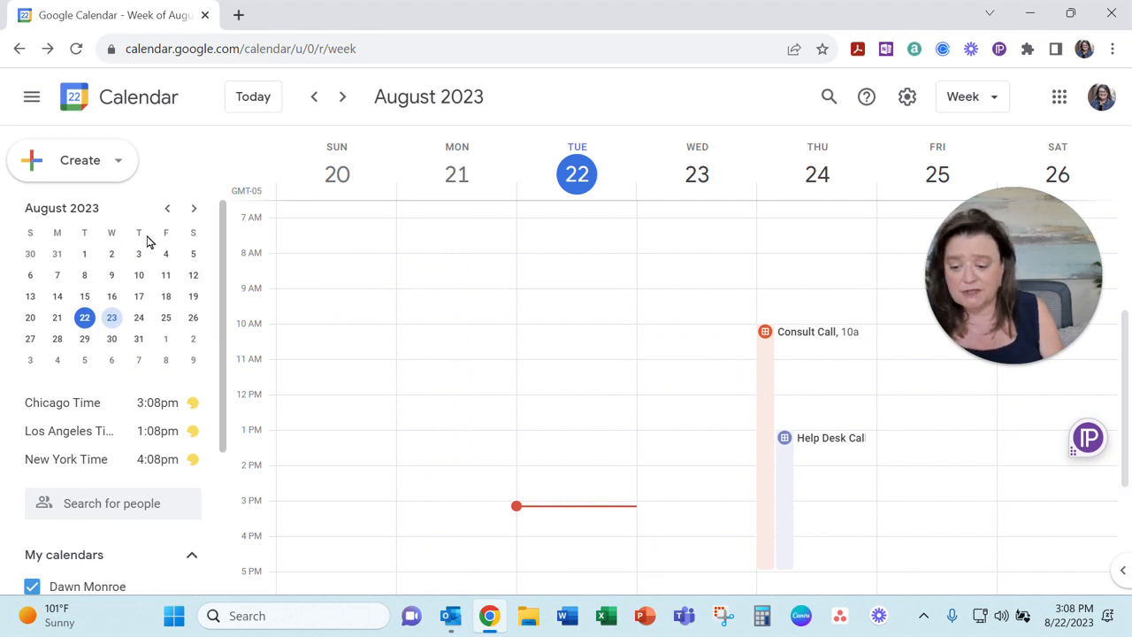
# - Open the booking page of the Consult Call schedule from its Wednesday, August 30 entry in the following week
pyautogui.click(344, 100)
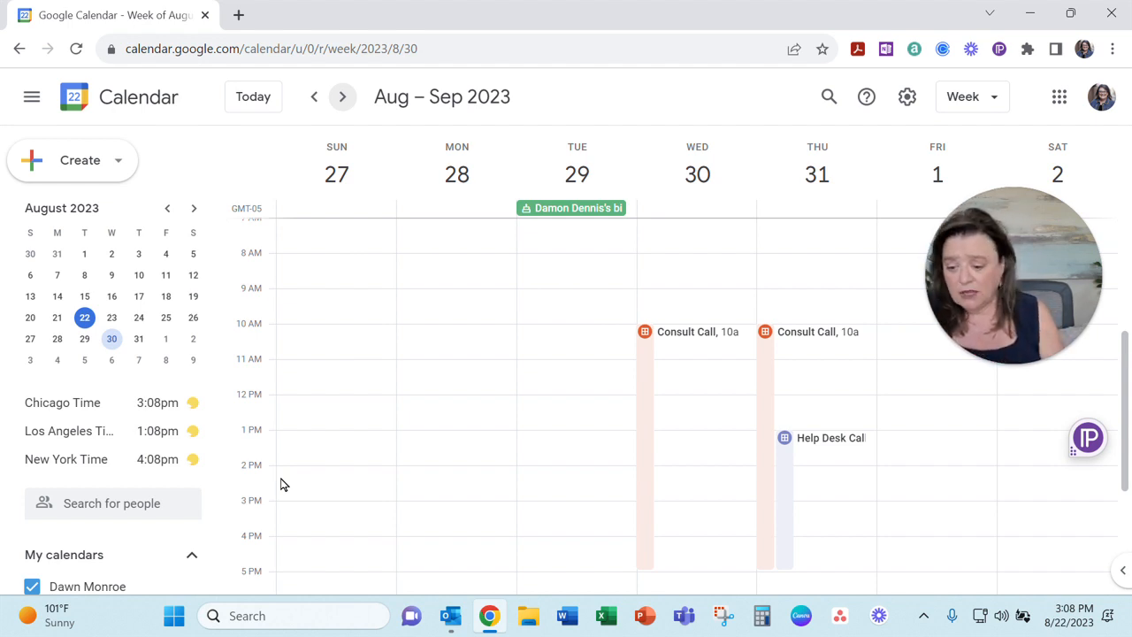
pyautogui.click(648, 379)
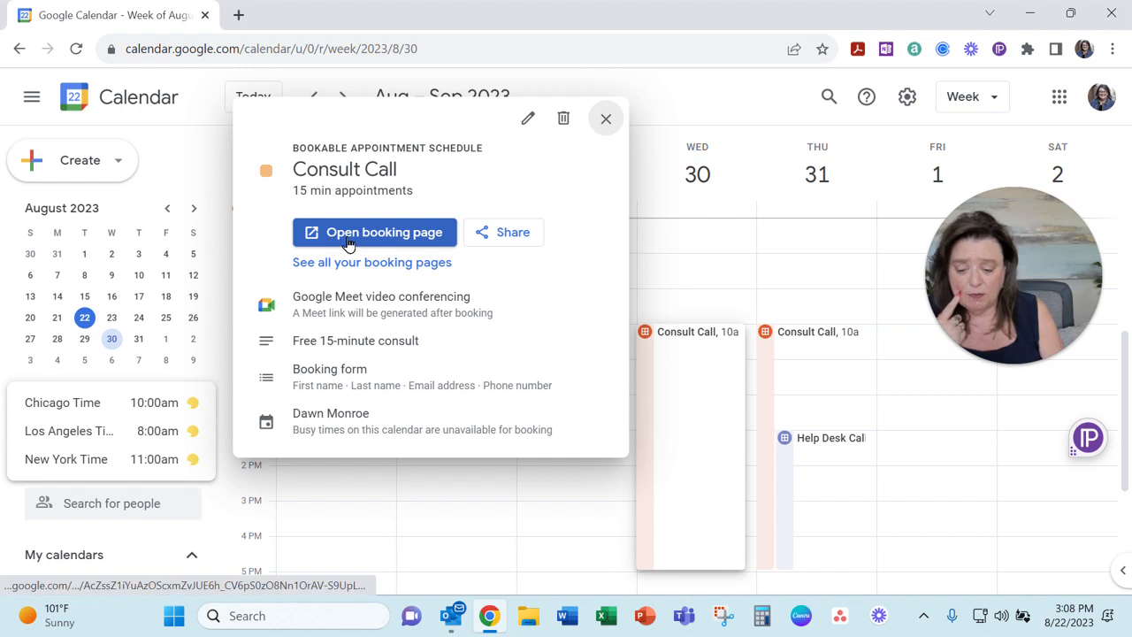
pyautogui.click(392, 240)
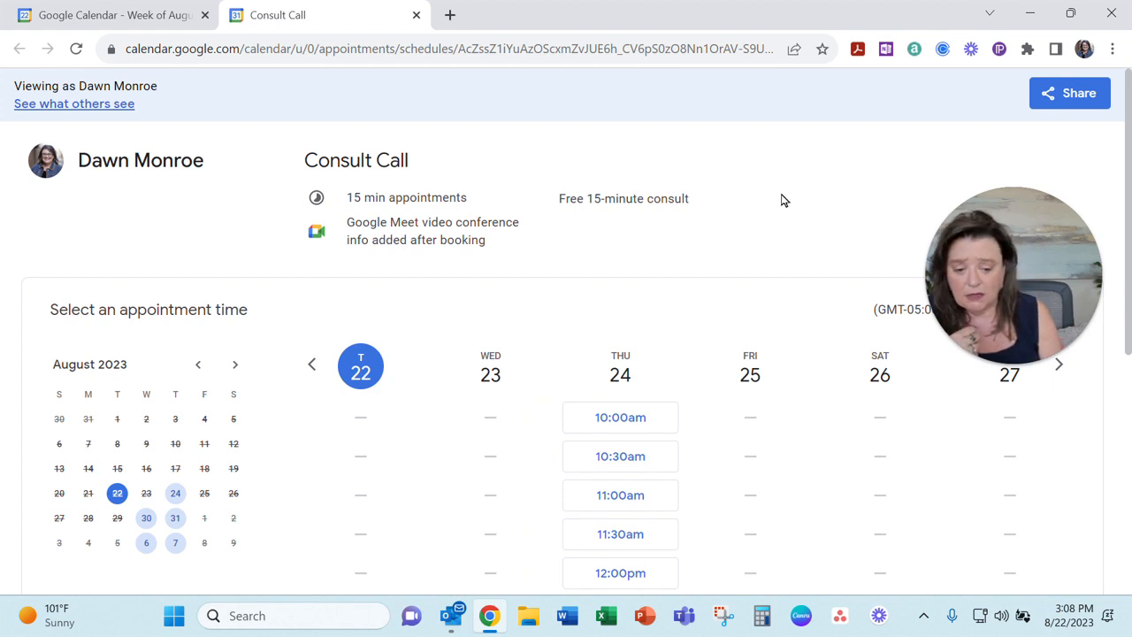
# - Review the link and website embed options for sharing the Consult Call booking page, and close the sharing dialog
pyautogui.click(1050, 99)
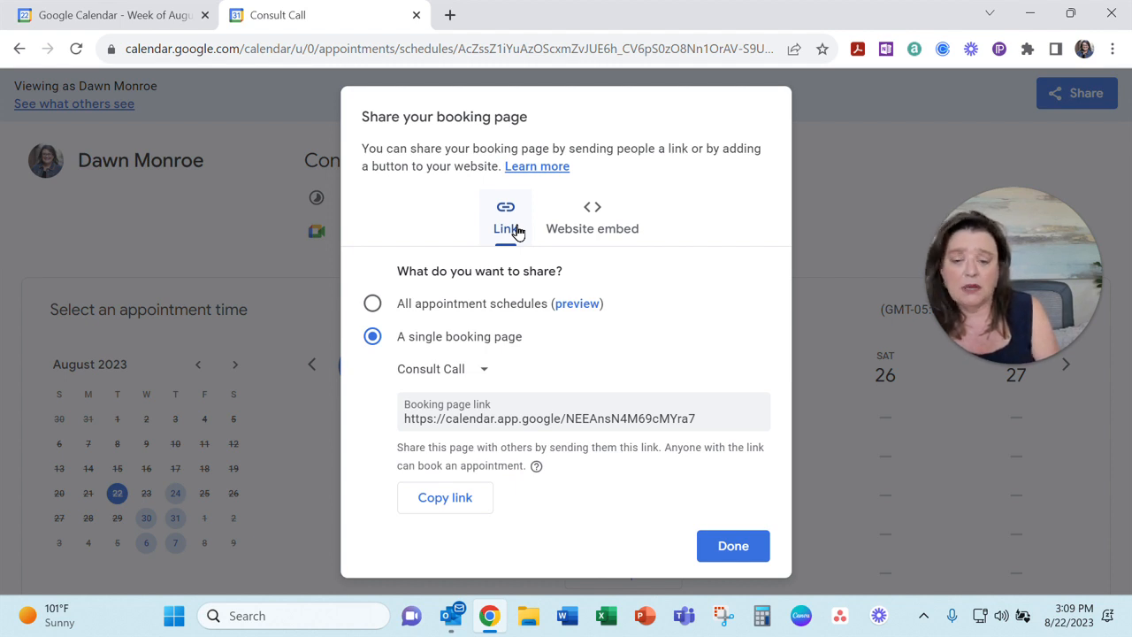
pyautogui.click(609, 233)
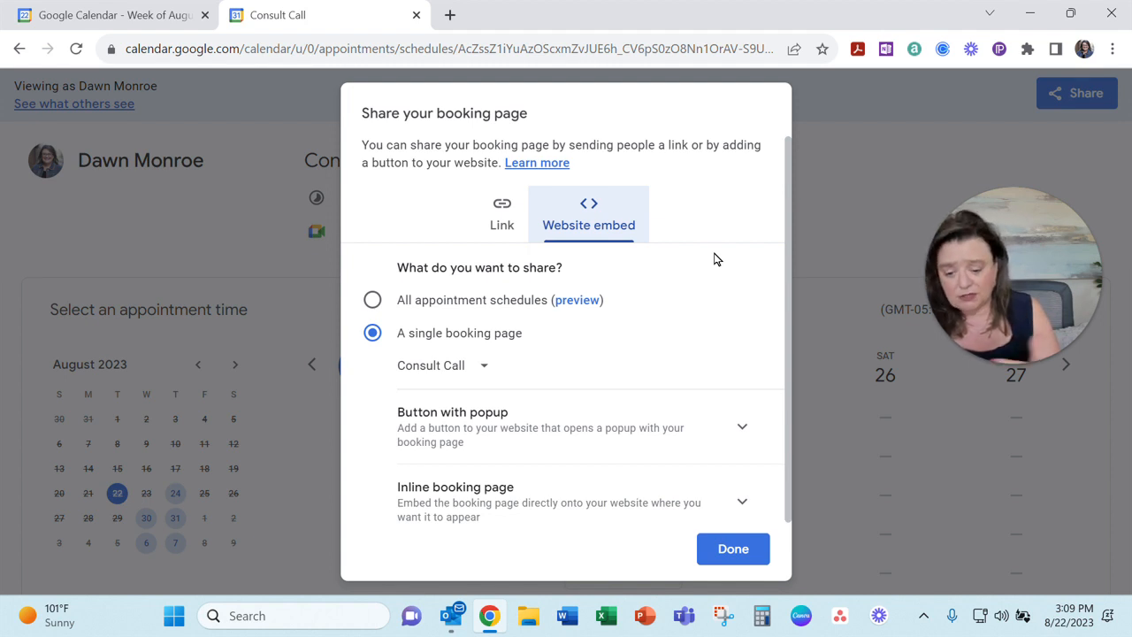
pyautogui.scroll(-1, 627, 297)
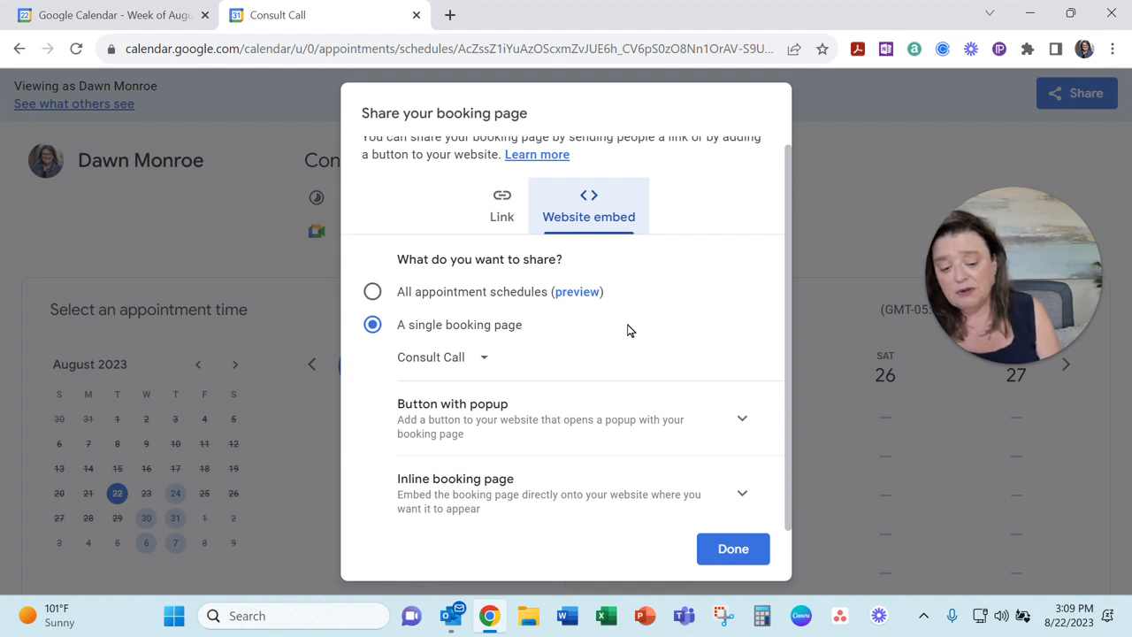
pyautogui.click(733, 549)
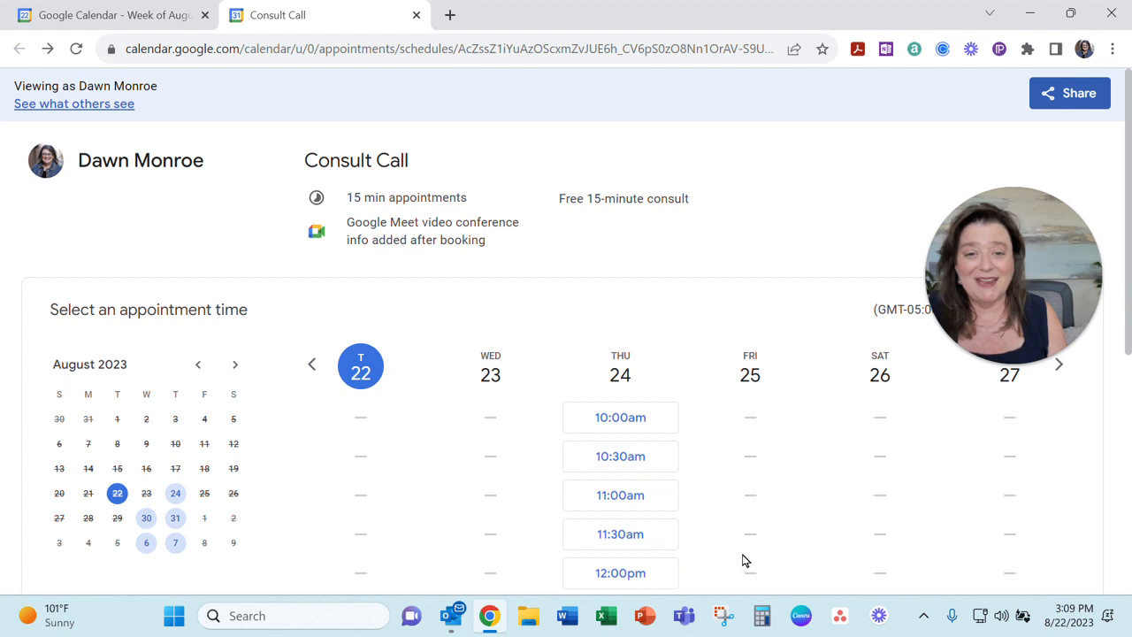
pyautogui.click(878, 617)
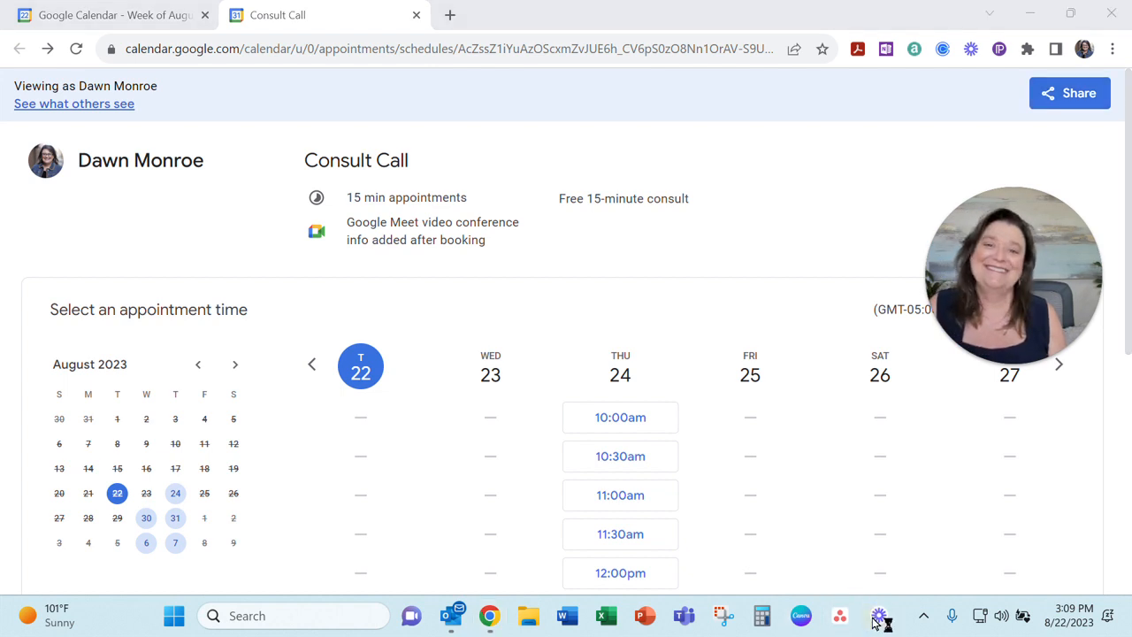